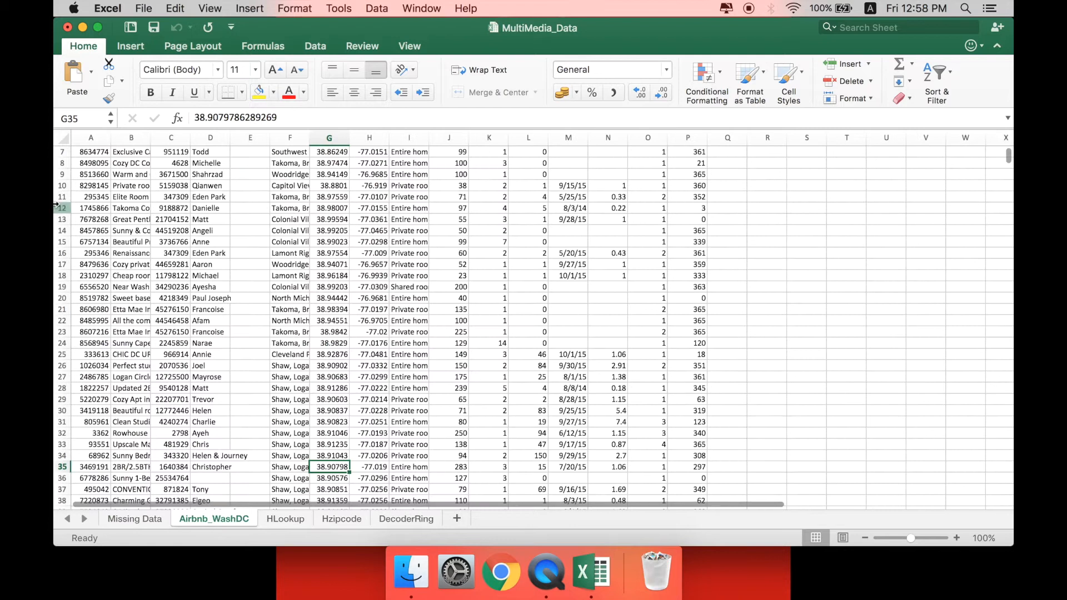
Select all cells of the Airbnb_WashDC worksheet
{"action": "scroll", "coordinate": [167, 200], "scroll_direction": "up", "scroll_amount": 1}
{"action": "scroll", "coordinate": [1008, 161], "scroll_direction": "up", "scroll_amount": 3}
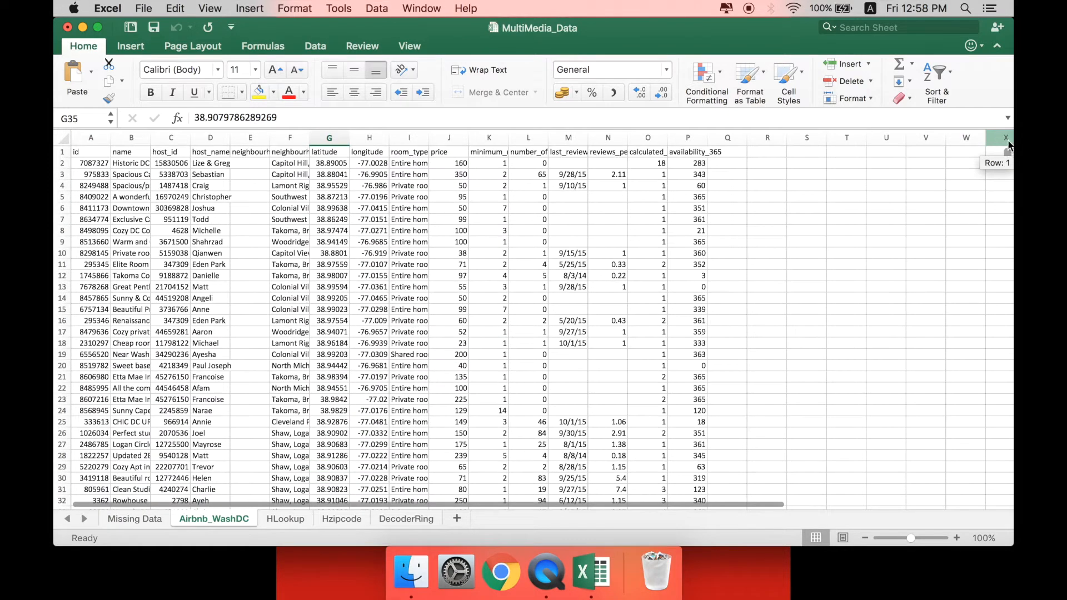
{"action": "left_click", "coordinate": [91, 152]}
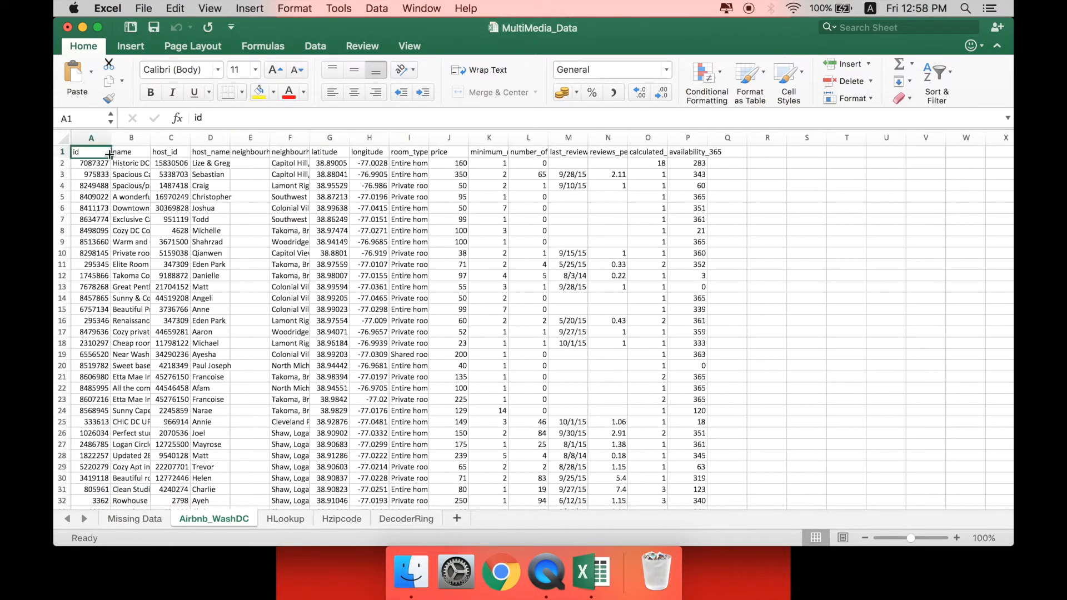
{"action": "left_click", "coordinate": [300, 151]}
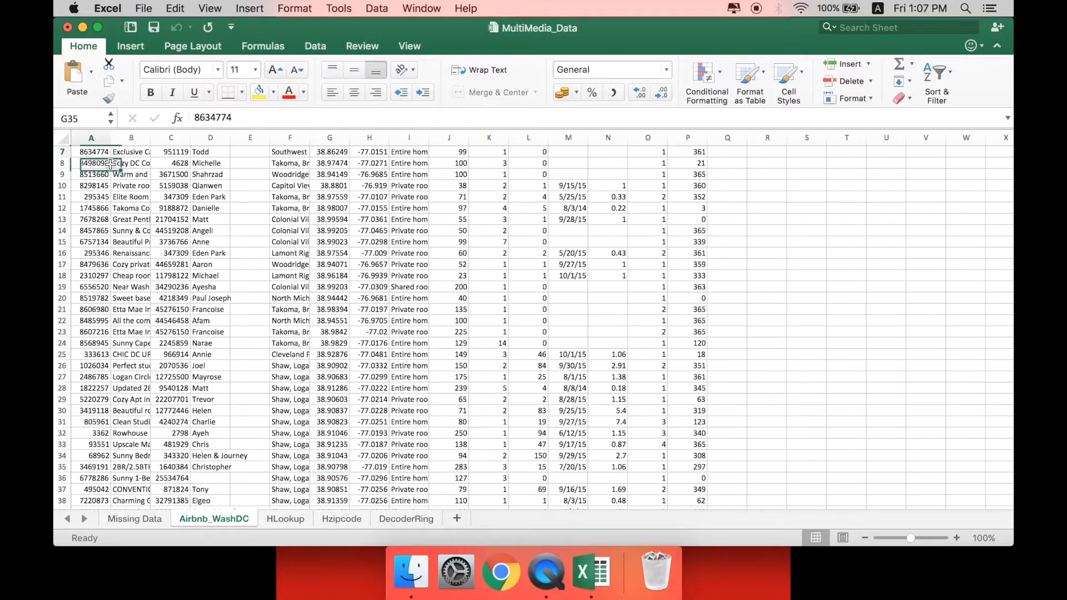
{"action": "mouse_move", "coordinate": [91, 151]}
{"action": "left_mouse_down"}
{"action": "mouse_move", "coordinate": [675, 379]}
{"action": "mouse_move", "coordinate": [674, 498]}
{"action": "mouse_move", "coordinate": [674, 479]}
{"action": "mouse_move", "coordinate": [133, 207]}
{"action": "mouse_move", "coordinate": [132, 149]}
{"action": "mouse_move", "coordinate": [107, 153]}
{"action": "left_mouse_up"}
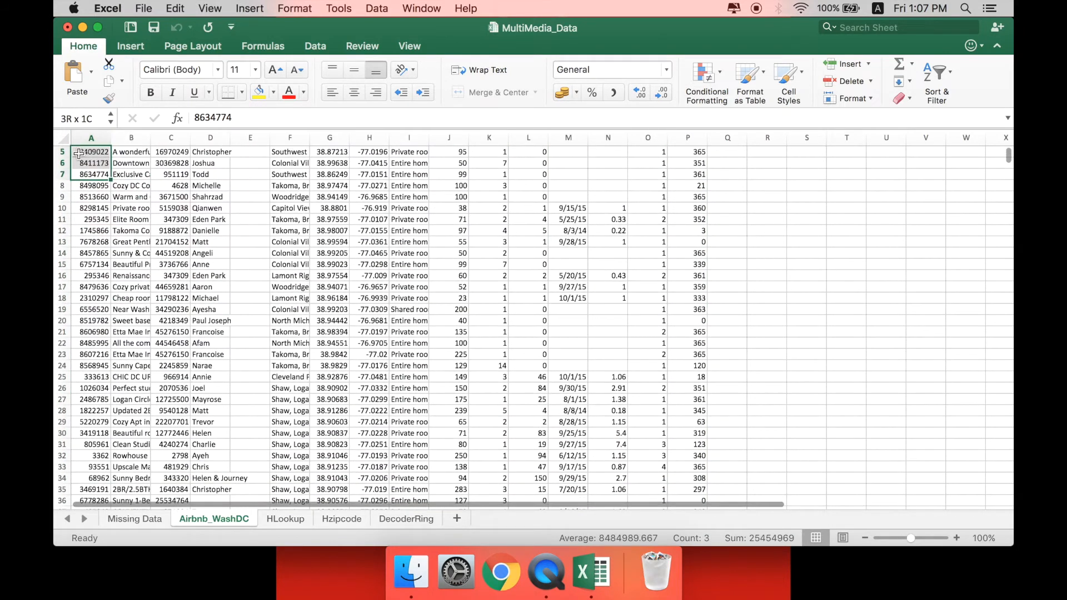
{"action": "scroll", "coordinate": [152, 187], "scroll_direction": "up", "scroll_amount": 3}
{"action": "left_click", "coordinate": [93, 151]}
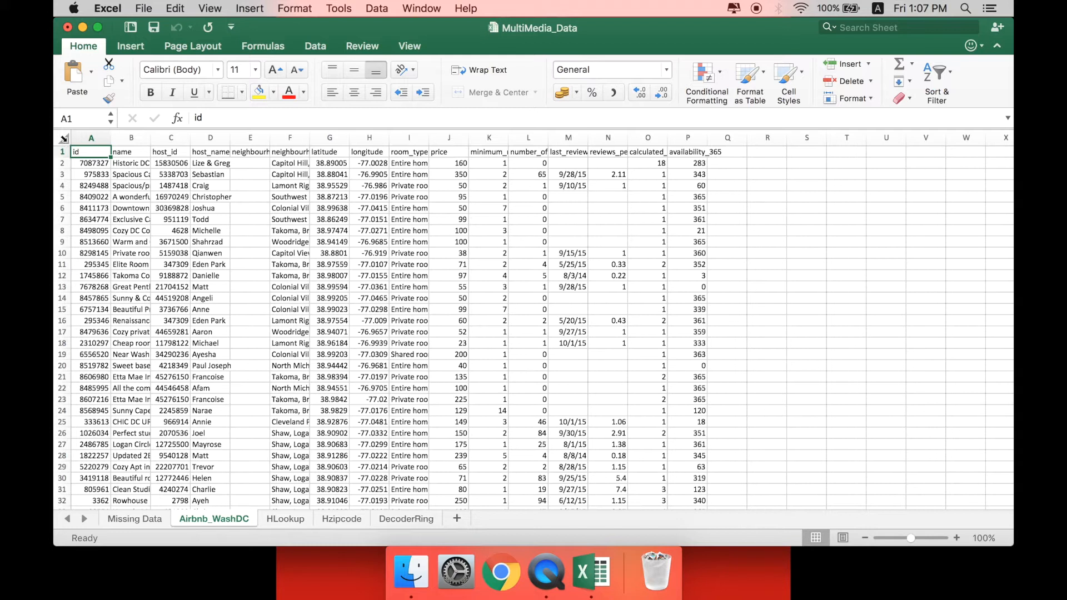
{"action": "left_click", "coordinate": [63, 137]}
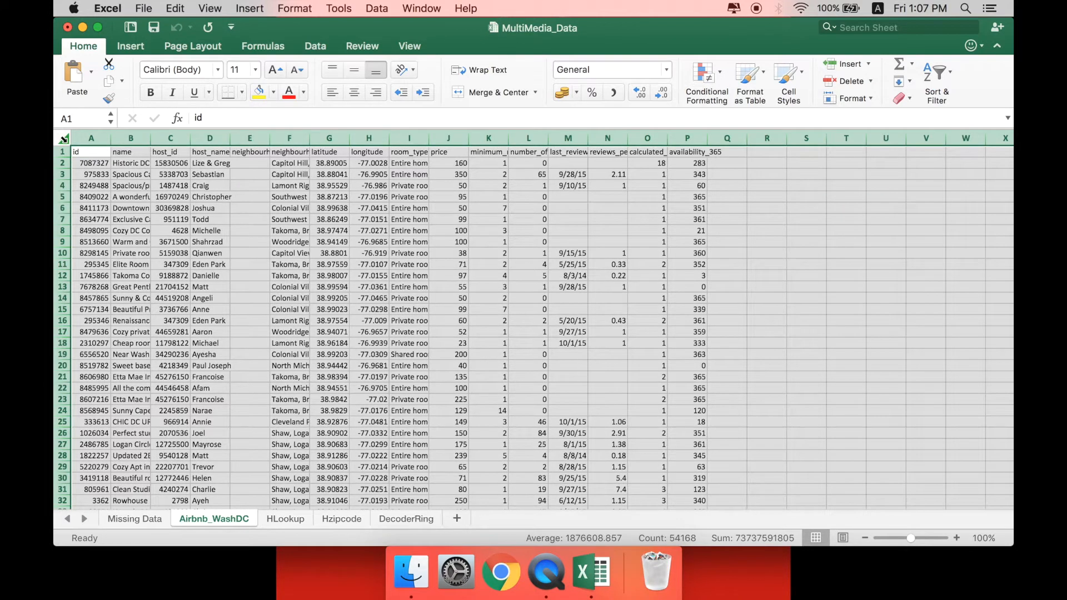
Select the whole Airbnb data range, starting from the id header in cell A1
{"action": "left_click", "coordinate": [64, 139]}
{"action": "left_click", "coordinate": [97, 162]}
{"action": "left_click", "coordinate": [93, 155]}
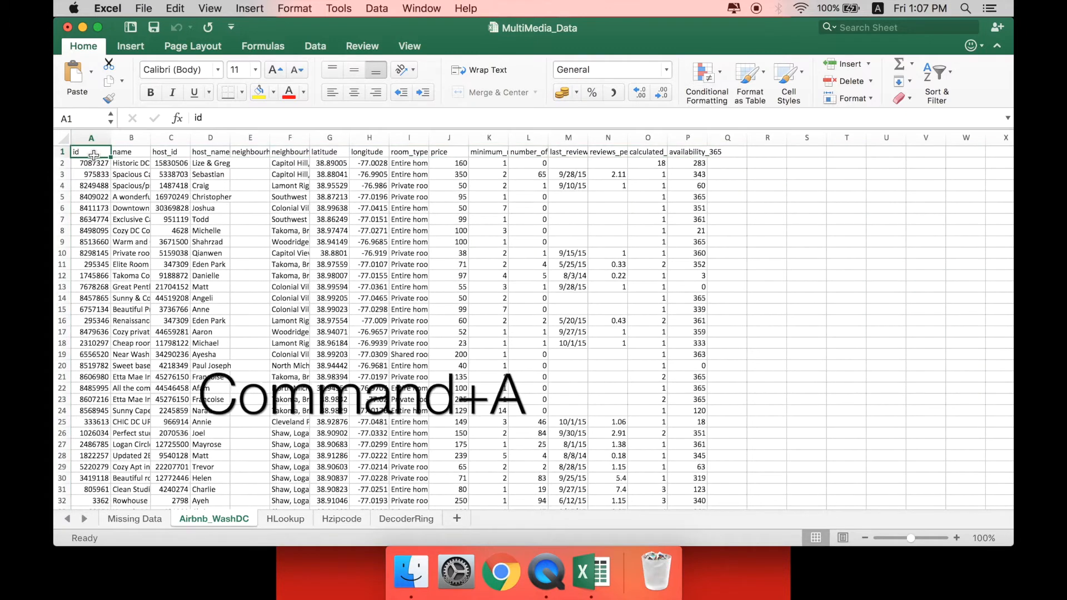
{"action": "key", "text": "super+a"}
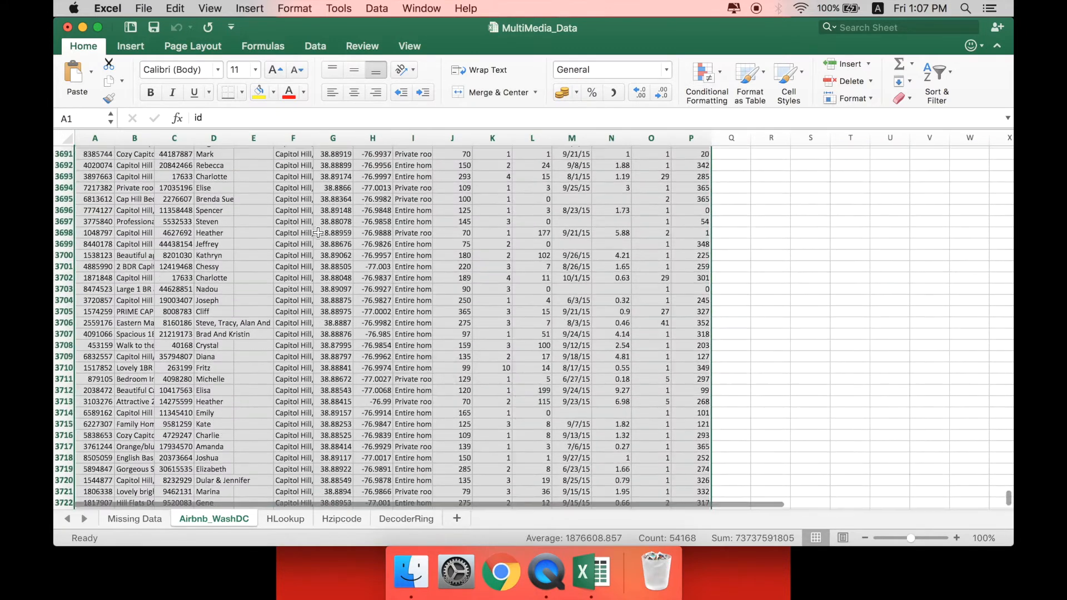
{"action": "scroll", "coordinate": [318, 232], "scroll_direction": "up", "scroll_amount": 15}
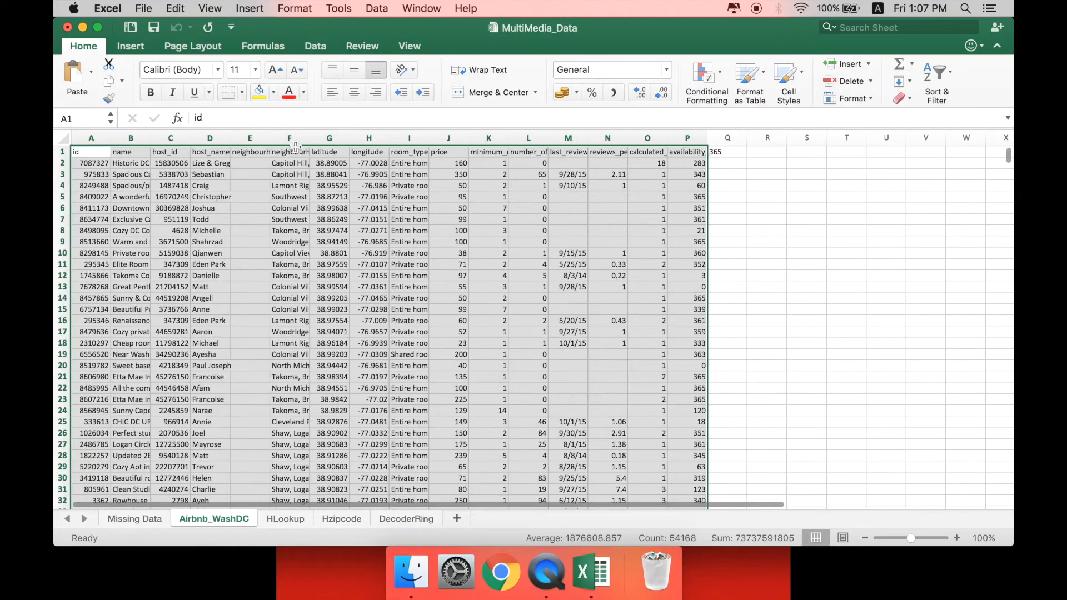
Create a PivotTable from Airbnb_WashDC!$A$1:$P$3724 on a new worksheet
{"action": "left_click", "coordinate": [133, 47]}
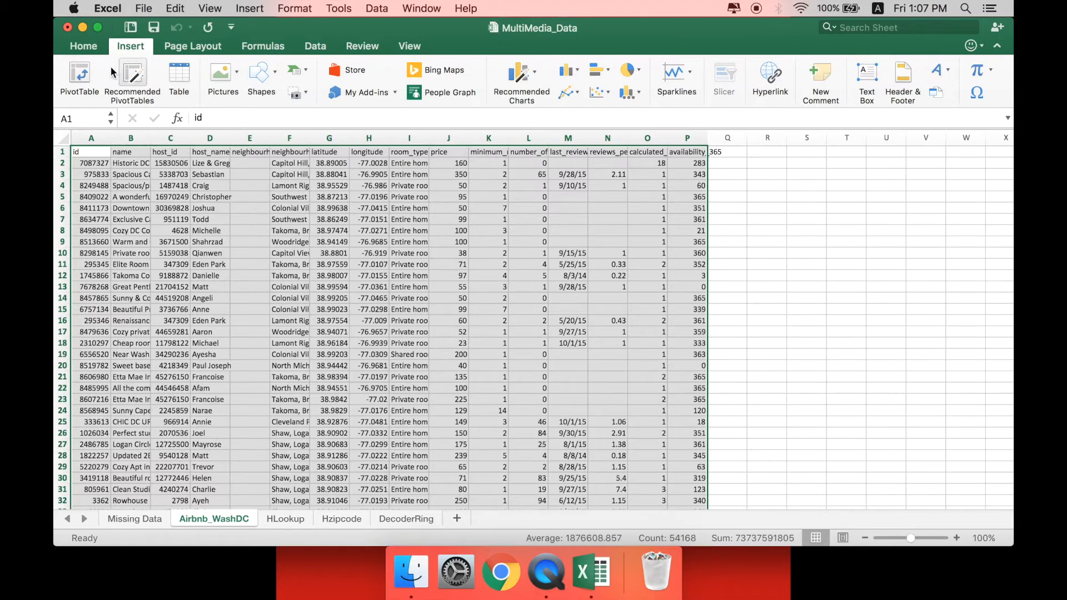
{"action": "left_click", "coordinate": [79, 89]}
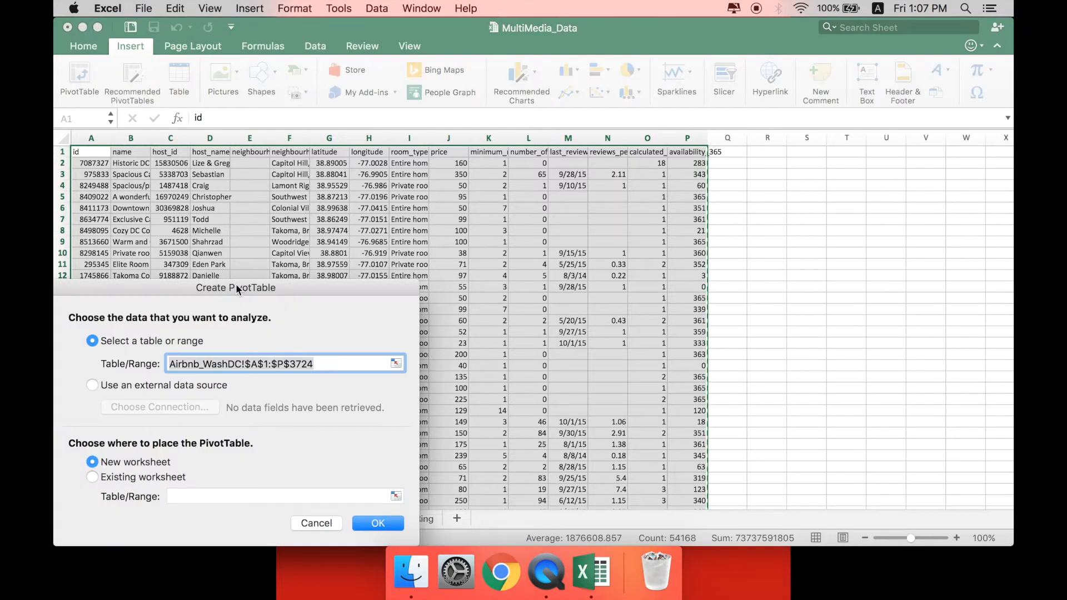
{"action": "left_click_drag", "start_coordinate": [236, 289], "coordinate": [462, 156]}
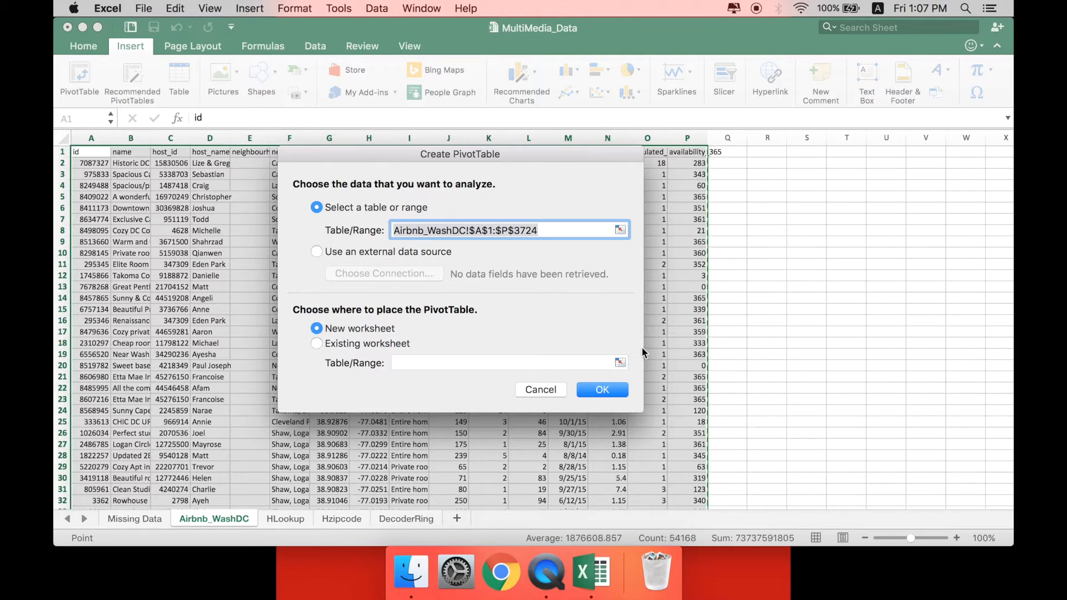
{"action": "left_click", "coordinate": [602, 390]}
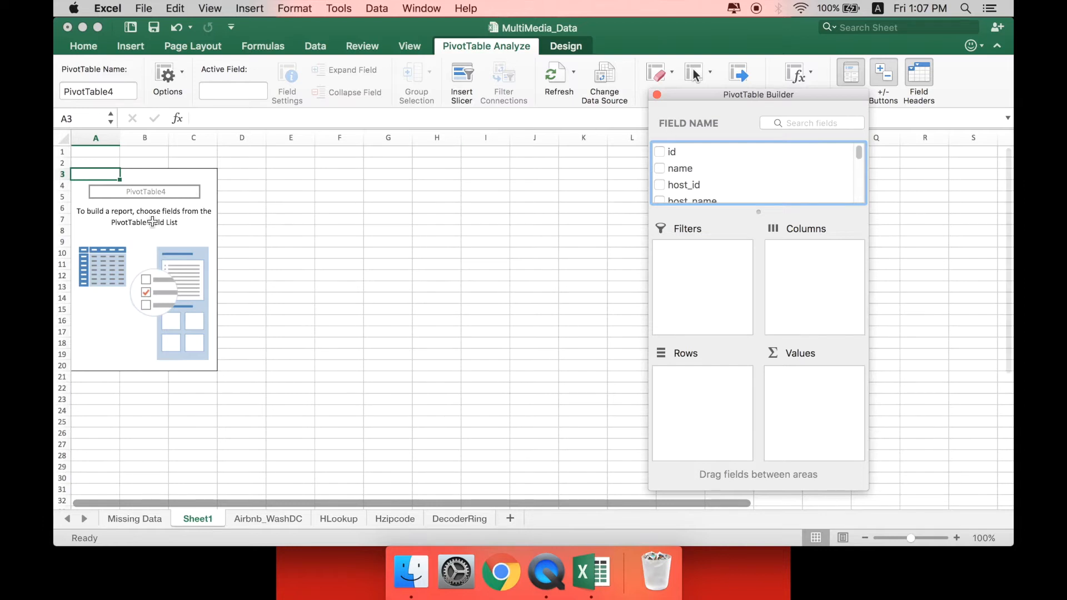
{"action": "left_click_drag", "start_coordinate": [712, 95], "coordinate": [727, 77]}
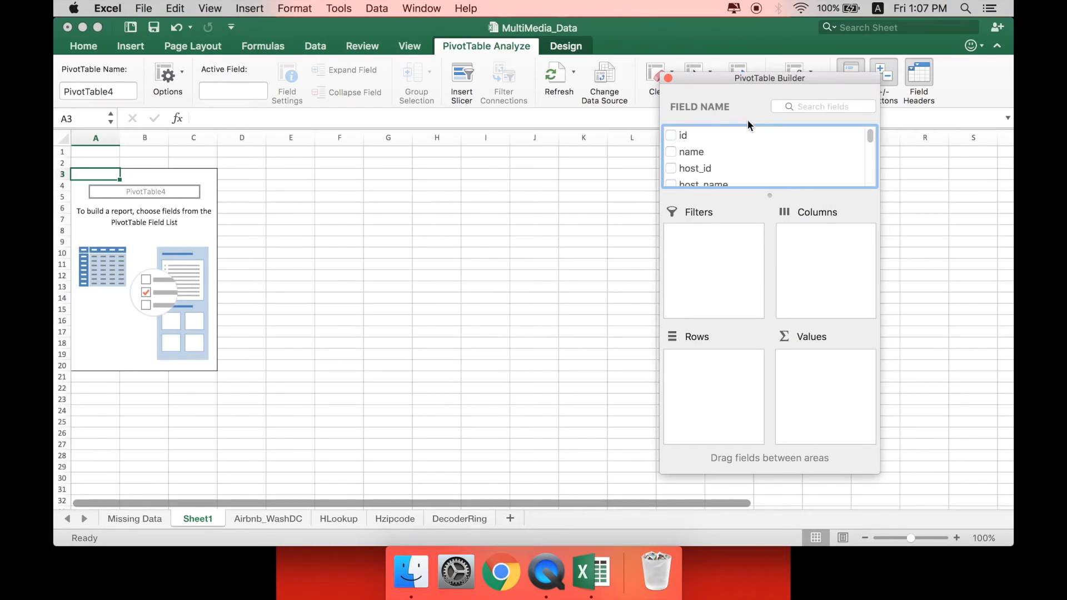
Rename the new PivotTable worksheet as "Airbnb pivot table"
{"action": "right_click", "coordinate": [204, 522]}
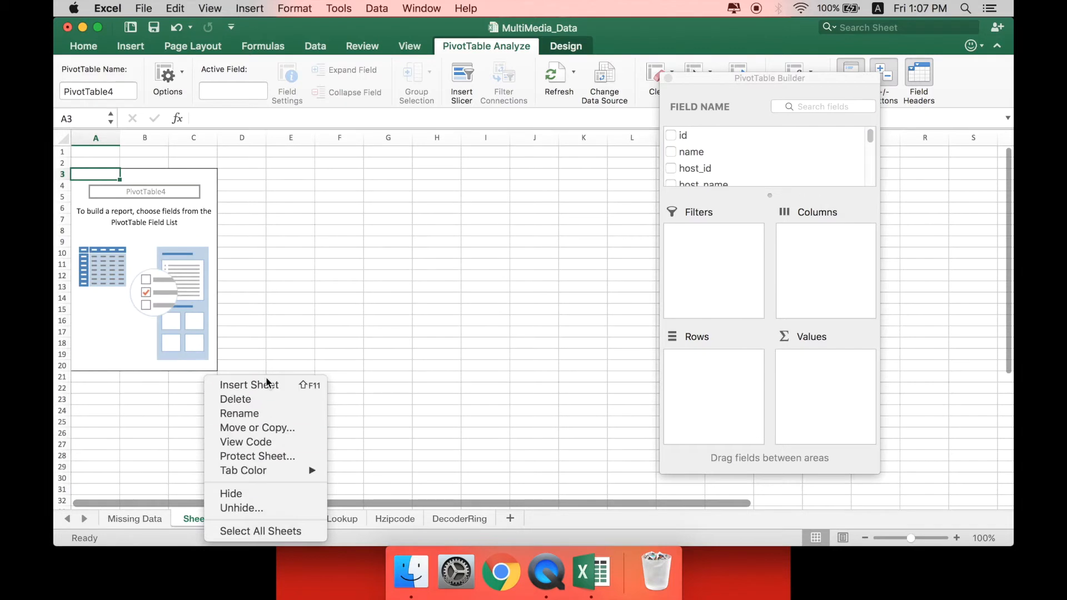
{"action": "left_click", "coordinate": [259, 412]}
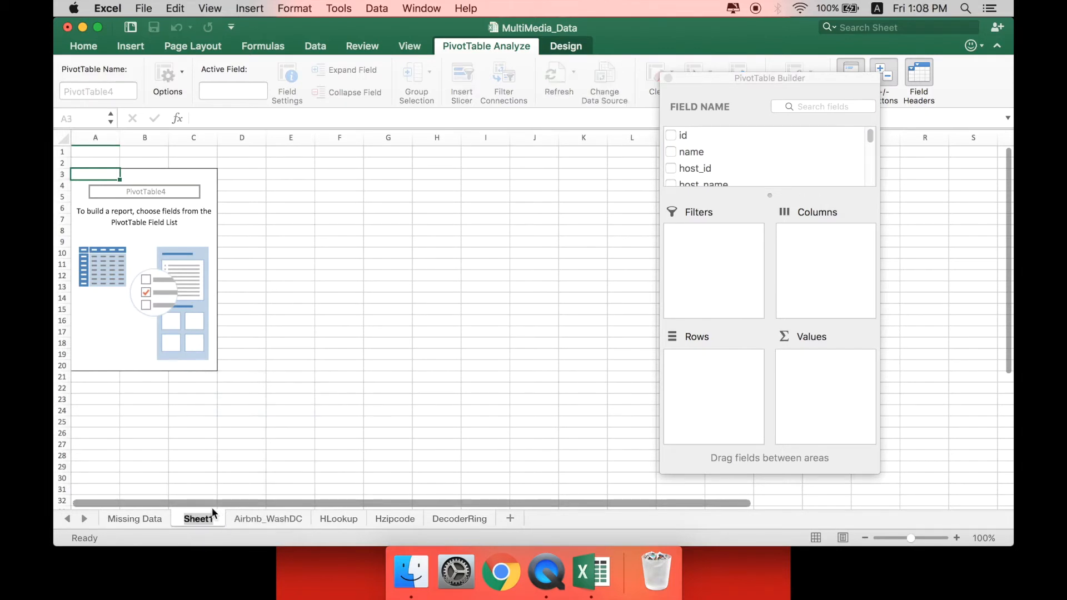
{"action": "type", "text": "Airbn"}
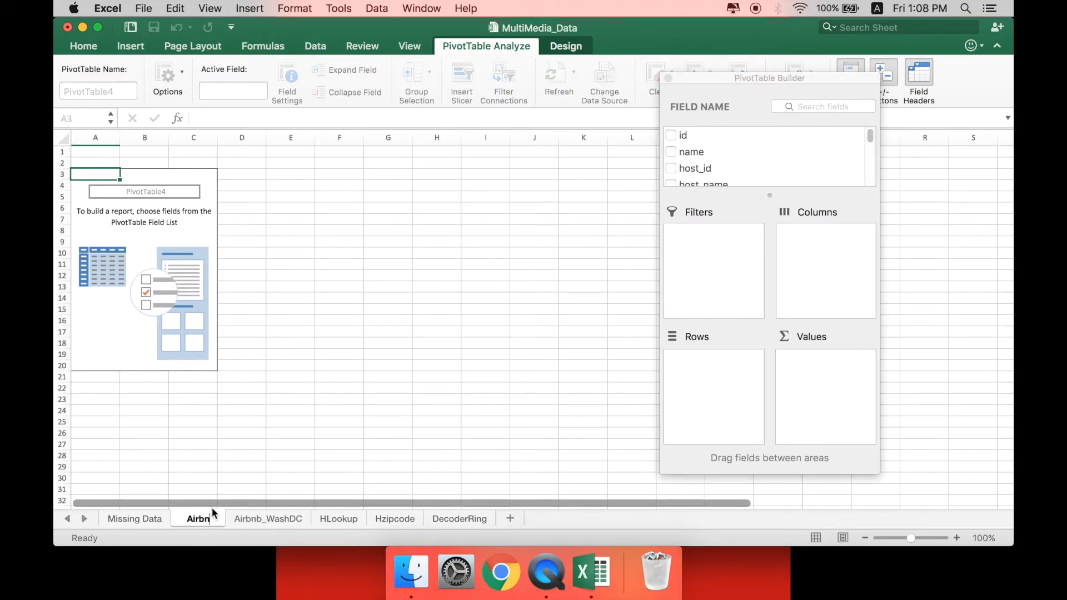
{"action": "type", "text": "b p"}
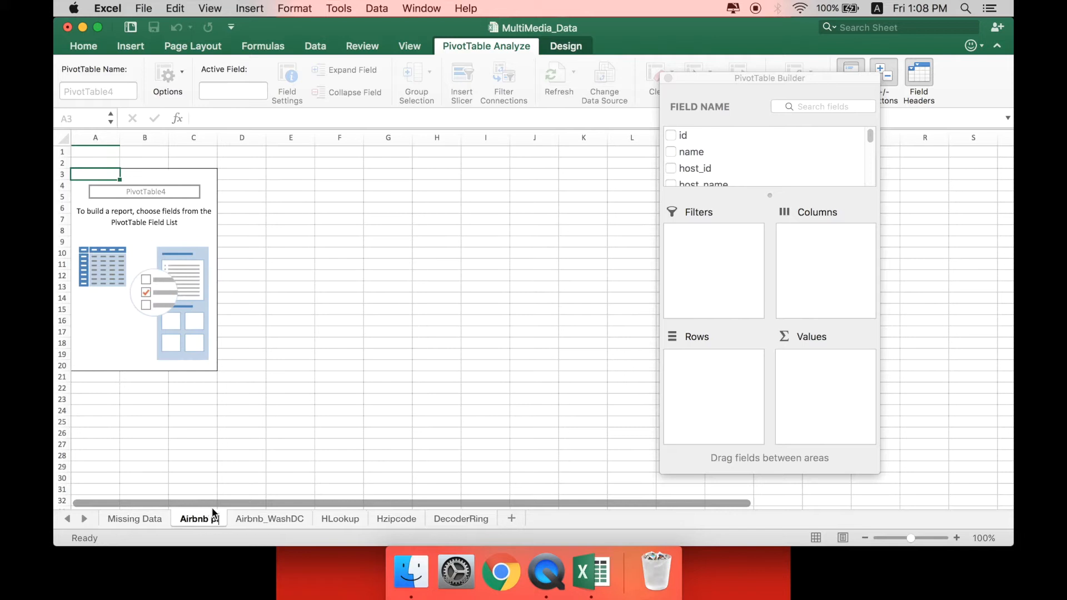
{"action": "type", "text": "ivot table"}
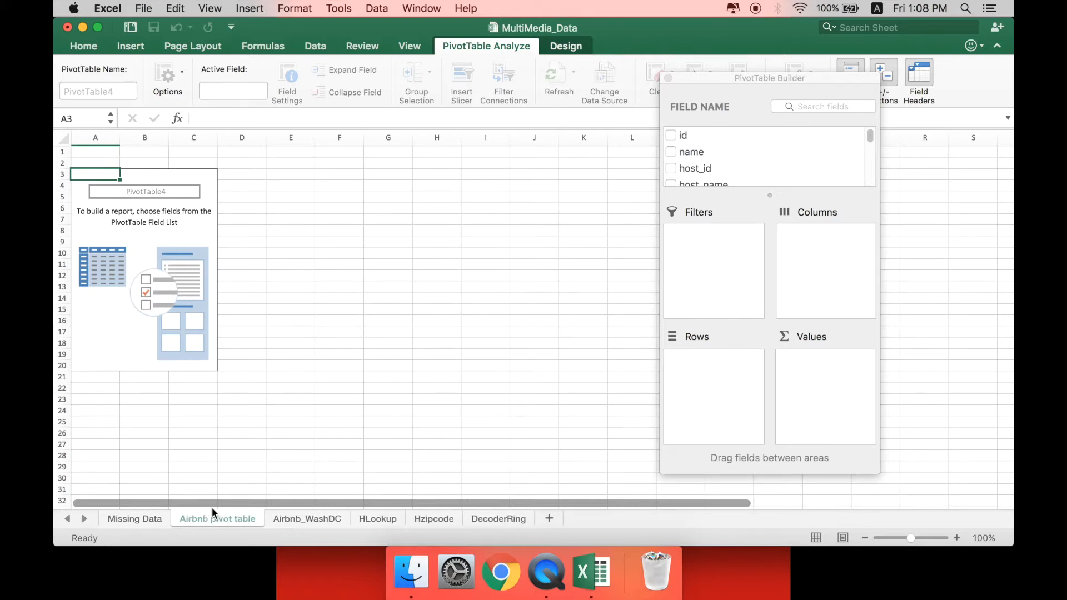
{"action": "key", "text": "Return"}
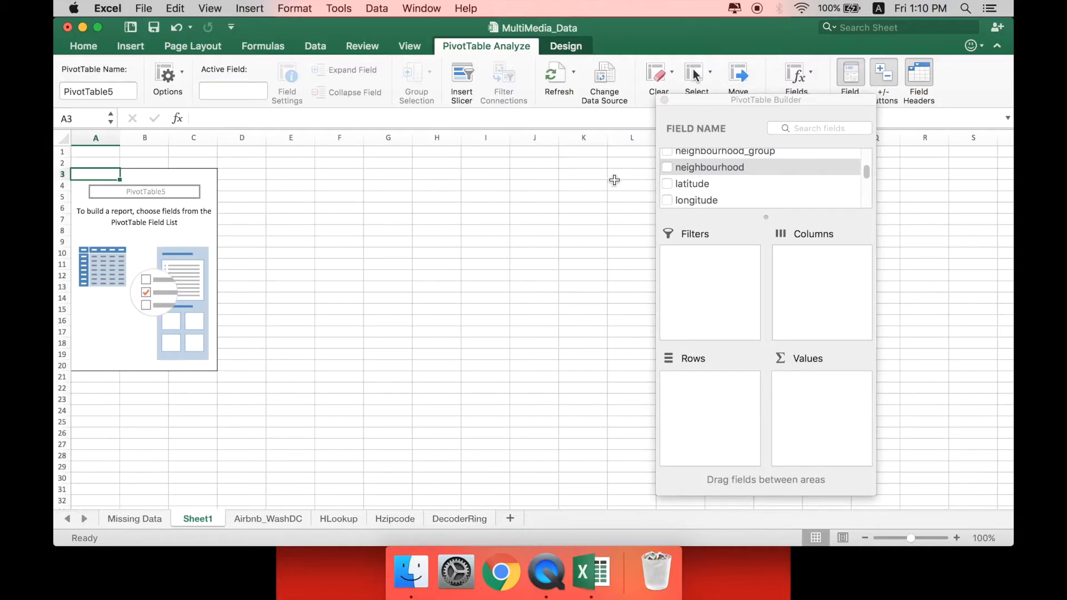
Lay out the PivotTable with neighbourhood as columns, room_type as rows and price as values
{"action": "scroll", "coordinate": [749, 188], "scroll_direction": "up", "scroll_amount": 1}
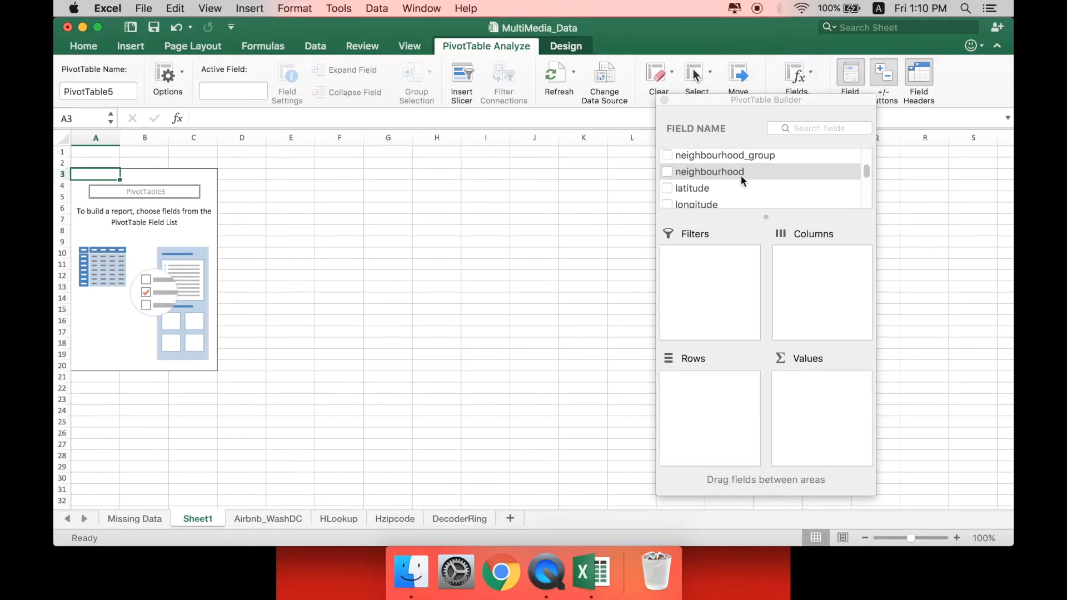
{"action": "left_click_drag", "start_coordinate": [720, 168], "coordinate": [822, 290]}
{"action": "scroll", "coordinate": [707, 178], "scroll_direction": "down", "scroll_amount": 2}
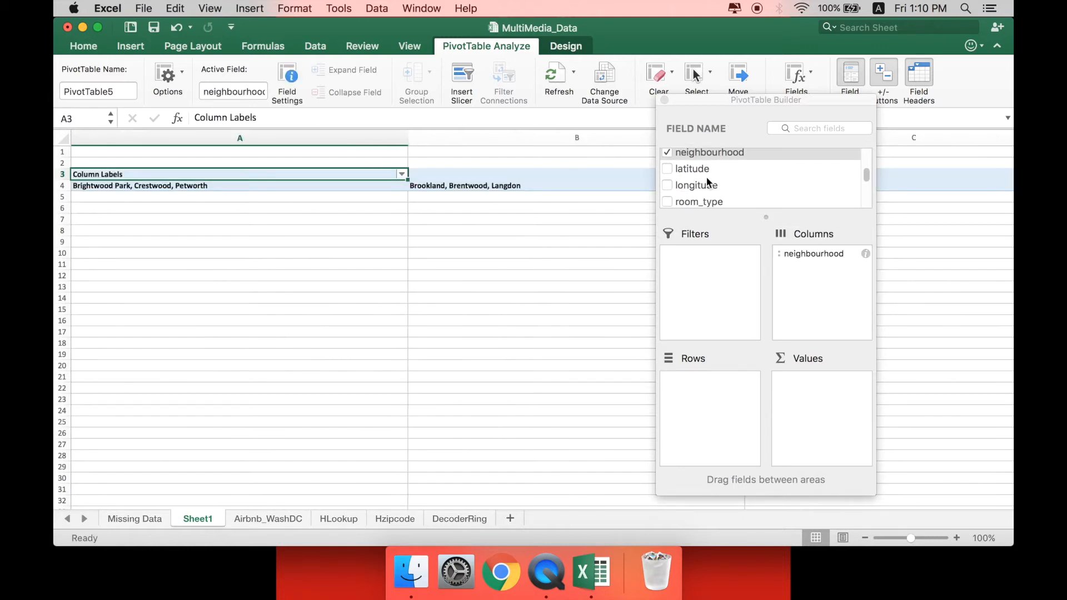
{"action": "left_click_drag", "start_coordinate": [709, 196], "coordinate": [715, 407]}
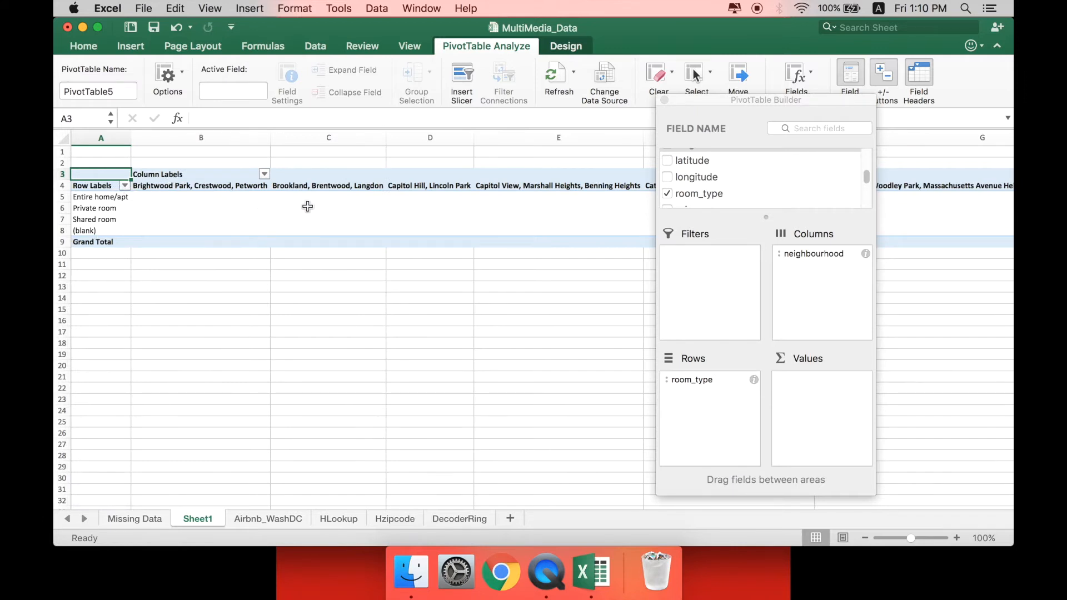
{"action": "left_click_drag", "start_coordinate": [869, 182], "coordinate": [820, 187]}
{"action": "left_click_drag", "start_coordinate": [686, 187], "coordinate": [798, 395]}
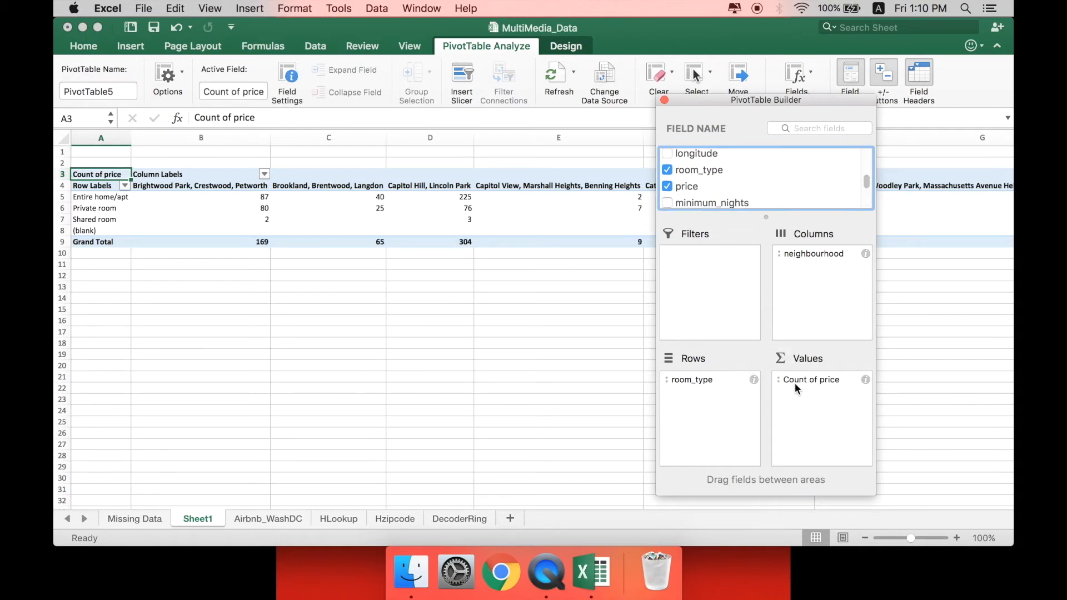
Summarize the price values by Average and format them as Number with 2 decimal places
{"action": "left_click", "coordinate": [866, 378]}
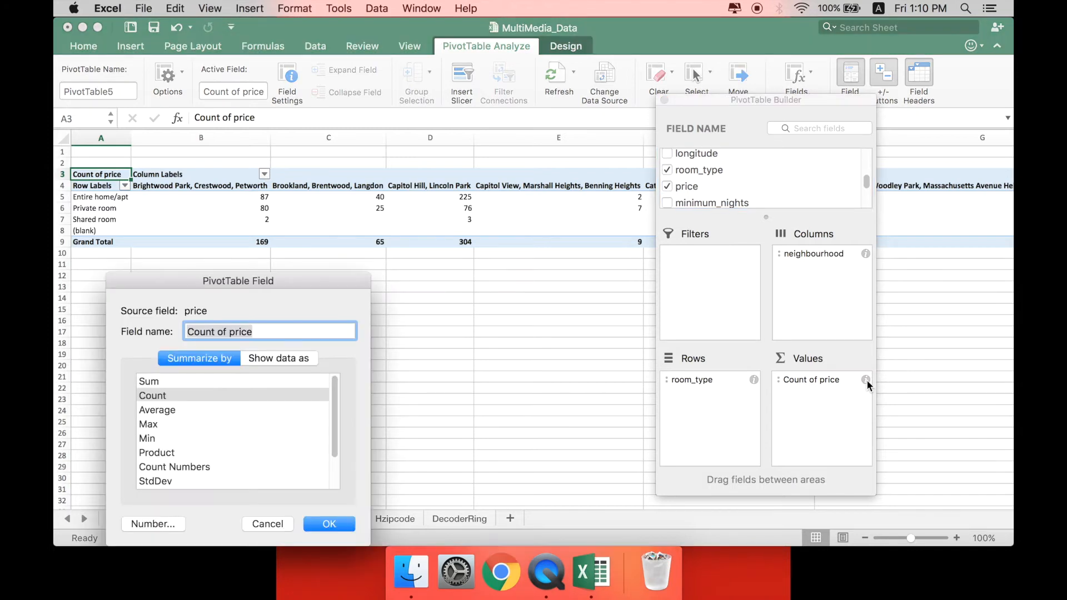
{"action": "left_click_drag", "start_coordinate": [306, 282], "coordinate": [328, 237]}
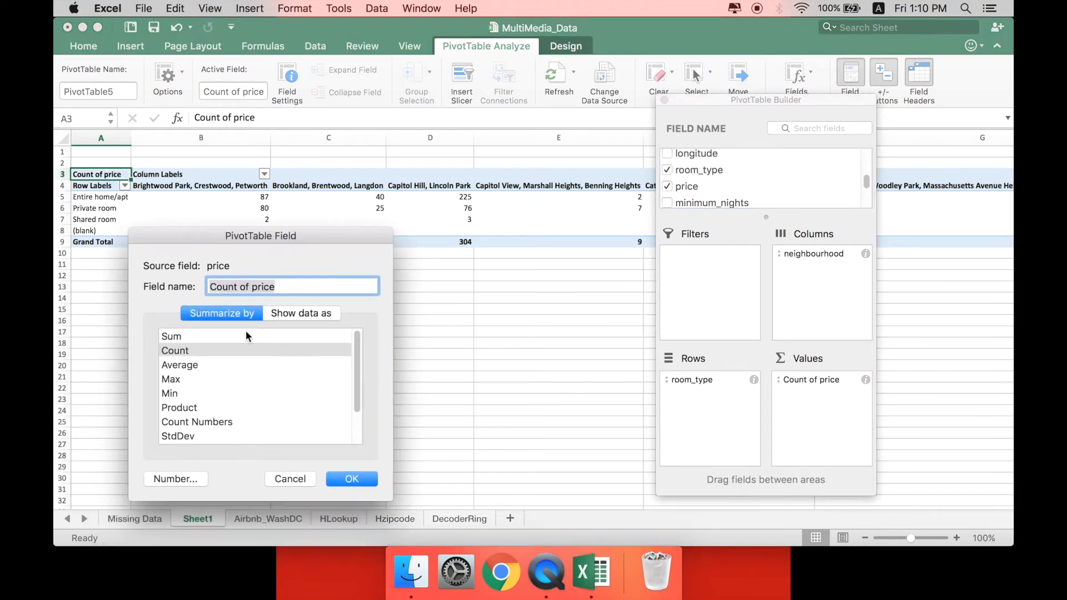
{"action": "left_click", "coordinate": [194, 365]}
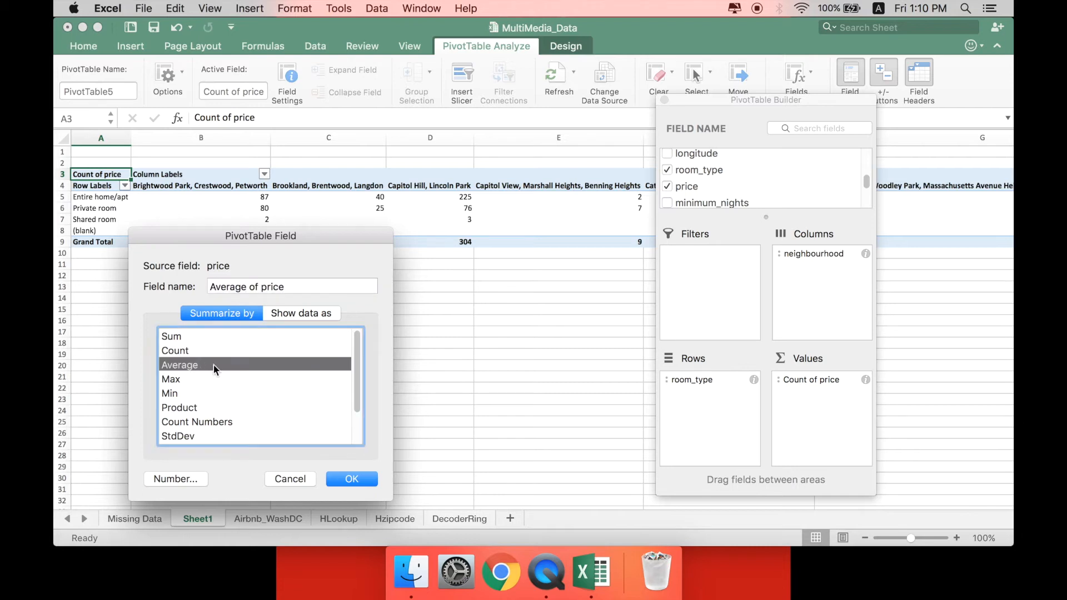
{"action": "left_click", "coordinate": [187, 479]}
{"action": "left_click", "coordinate": [142, 221]}
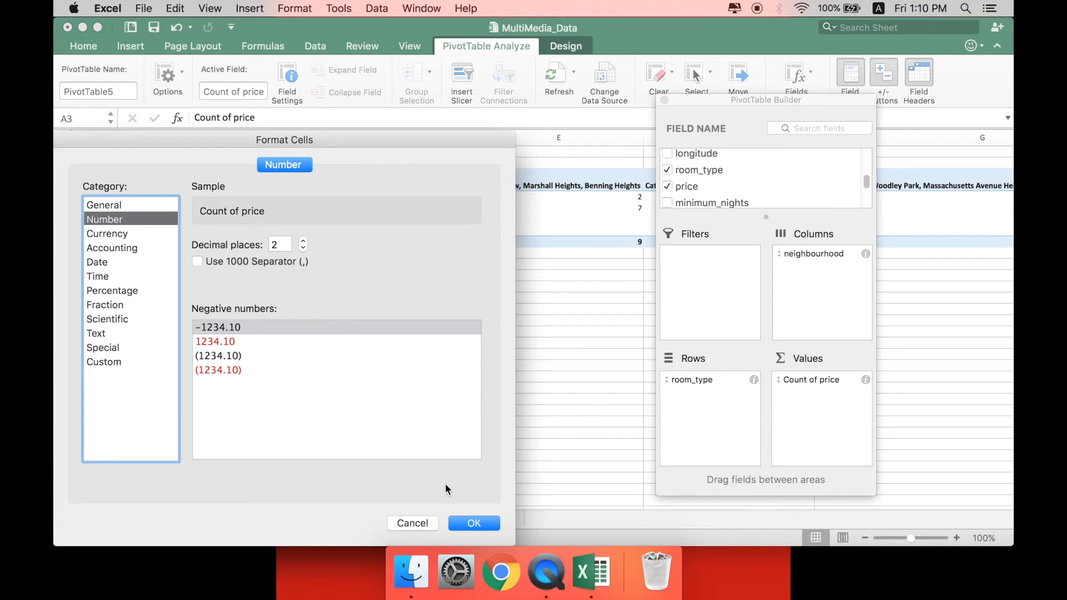
{"action": "left_click", "coordinate": [473, 523]}
{"action": "left_click", "coordinate": [355, 479]}
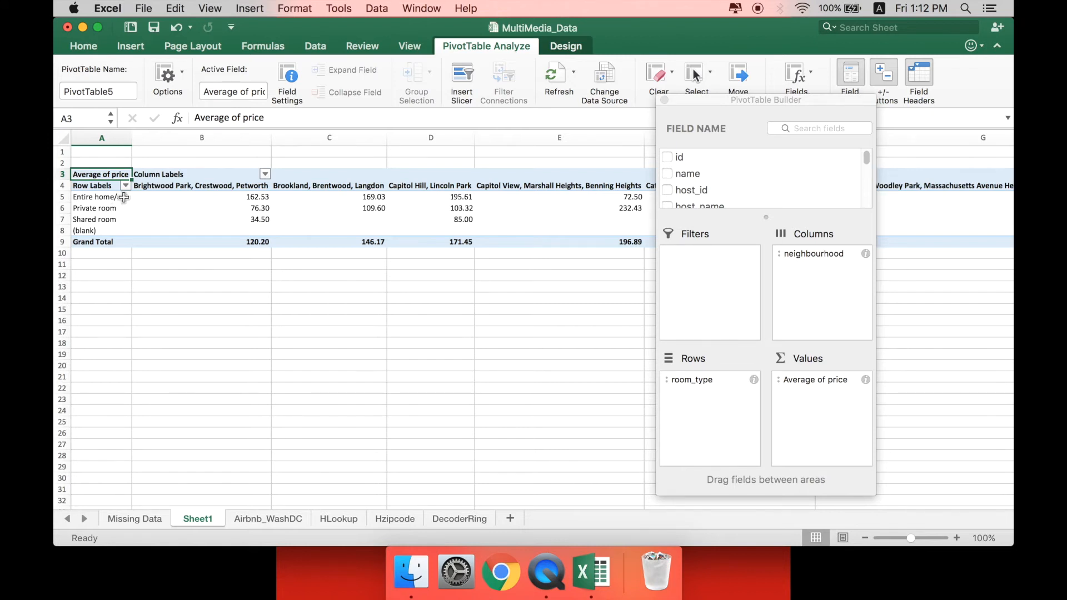
Add minimum_nights to the PivotTable rows, nested beneath room_type
{"action": "left_click_drag", "start_coordinate": [868, 158], "coordinate": [868, 185]}
{"action": "left_click", "coordinate": [724, 179]}
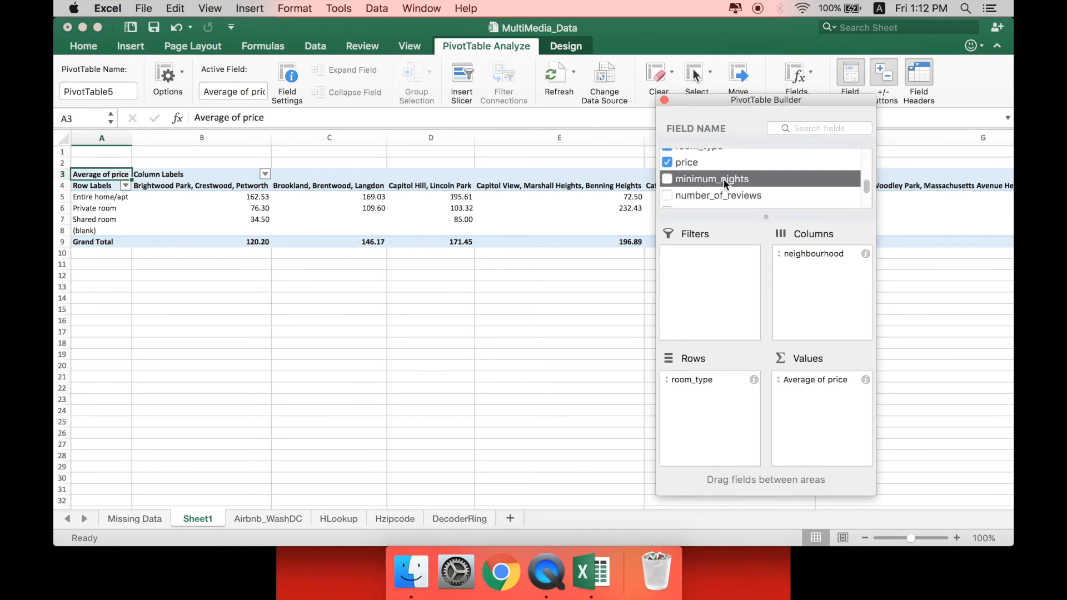
{"action": "left_click_drag", "start_coordinate": [725, 177], "coordinate": [695, 404]}
{"action": "scroll", "coordinate": [117, 240], "scroll_direction": "down", "scroll_amount": 1}
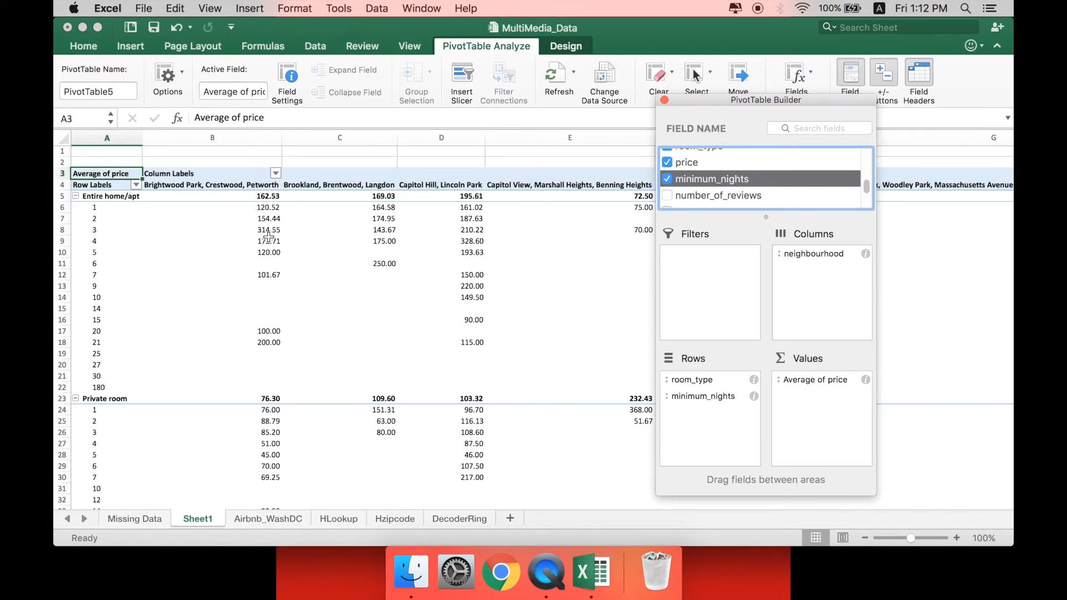
{"action": "scroll", "coordinate": [239, 250], "scroll_direction": "down", "scroll_amount": 1}
{"action": "scroll", "coordinate": [167, 333], "scroll_direction": "down", "scroll_amount": 10}
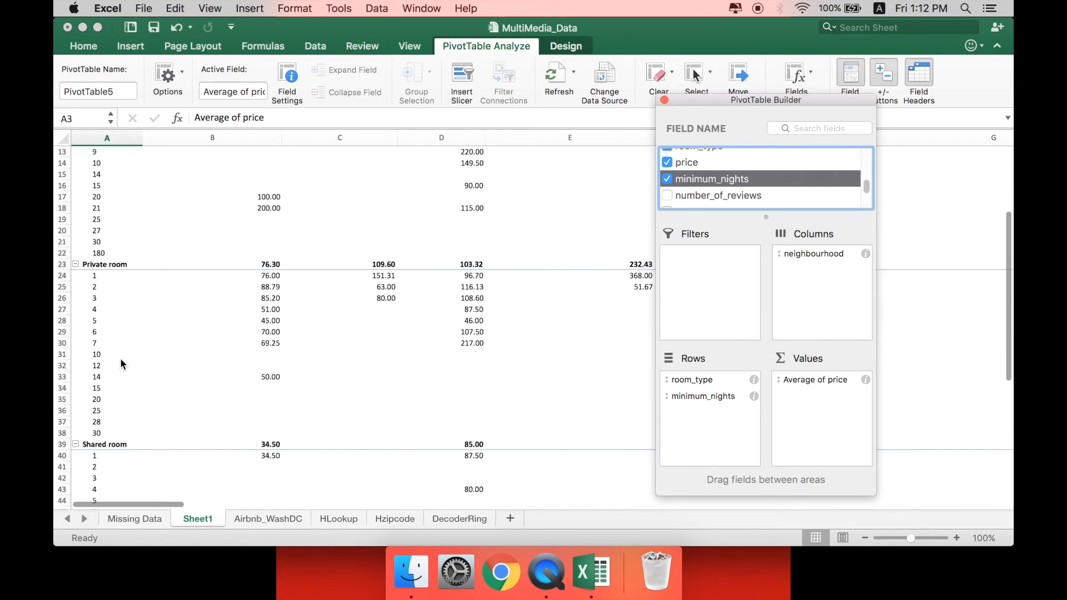
{"action": "scroll", "coordinate": [116, 239], "scroll_direction": "up", "scroll_amount": 10}
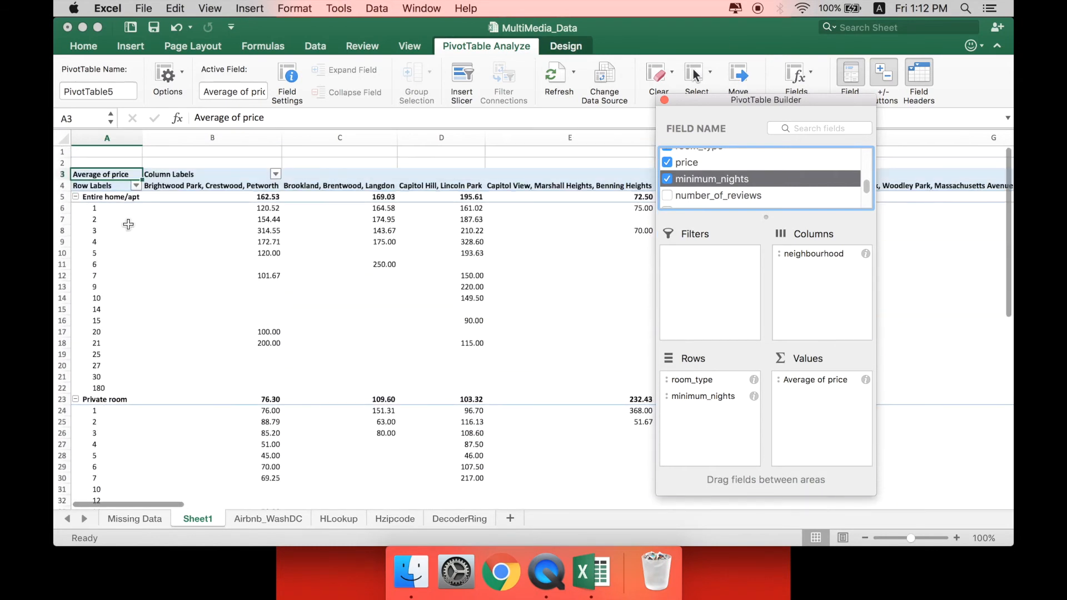
Filter the PivotTable's minimum_nights row field to show only the values 1, 2 and 3
{"action": "left_click", "coordinate": [137, 185]}
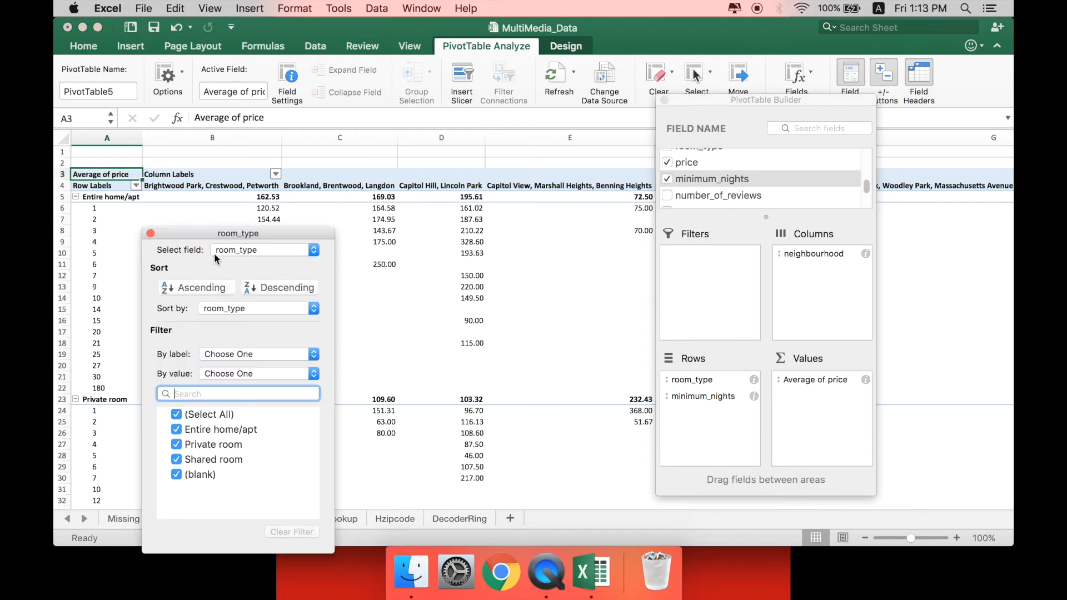
{"action": "left_click", "coordinate": [246, 251]}
{"action": "left_click", "coordinate": [245, 260]}
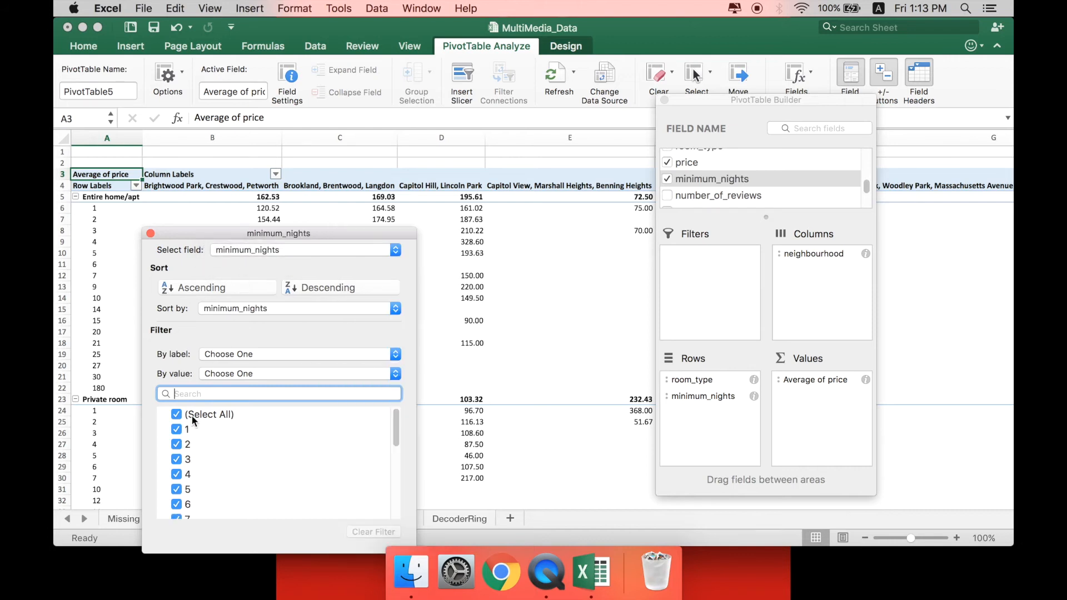
{"action": "left_click", "coordinate": [177, 415]}
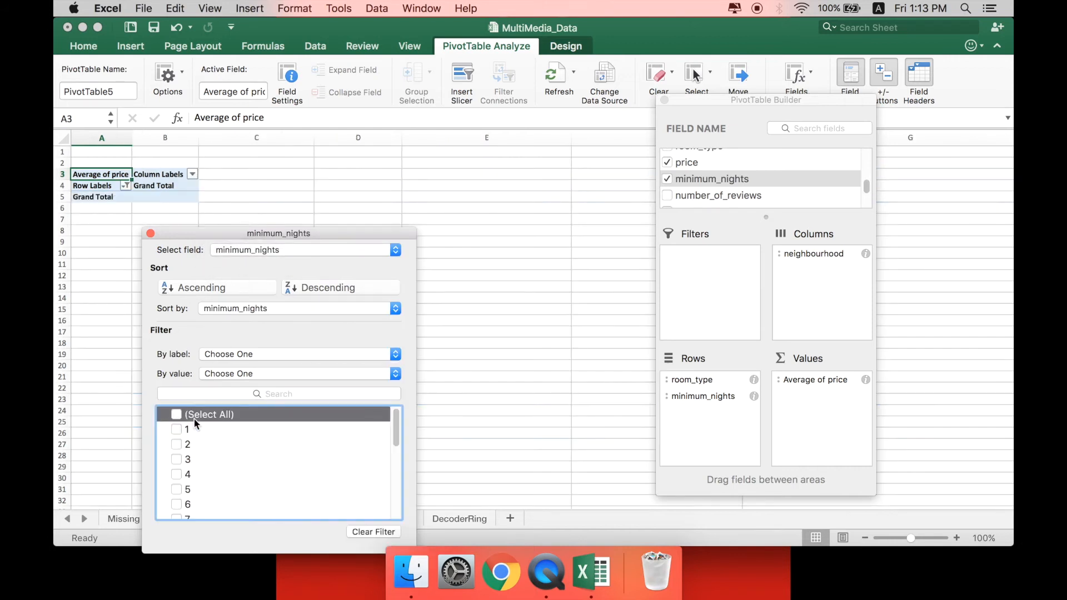
{"action": "left_click", "coordinate": [176, 429]}
{"action": "left_click", "coordinate": [176, 444]}
{"action": "left_click", "coordinate": [176, 459]}
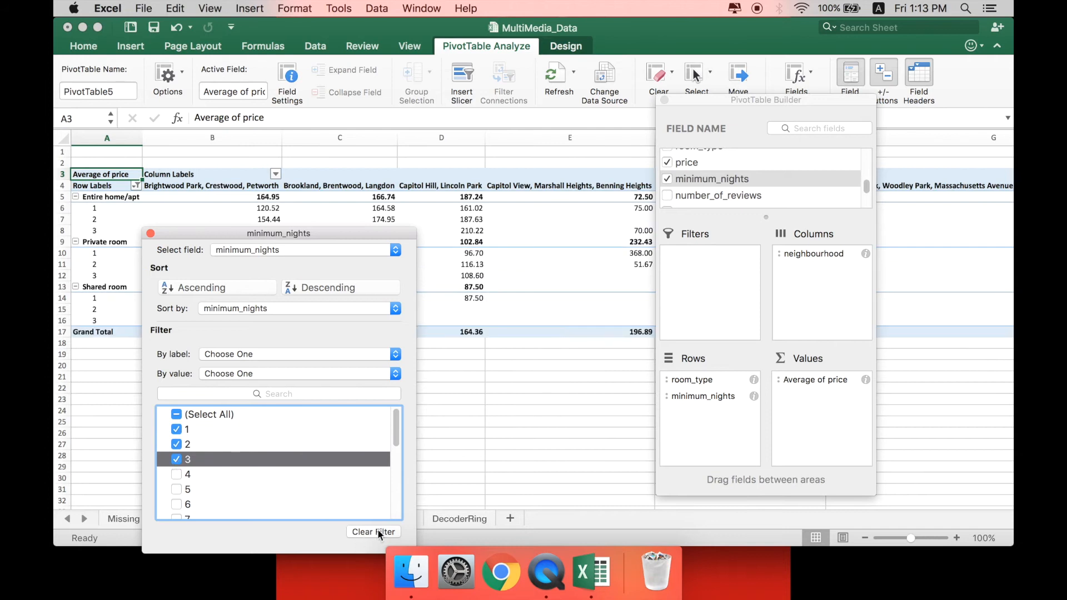
{"action": "left_click", "coordinate": [151, 234]}
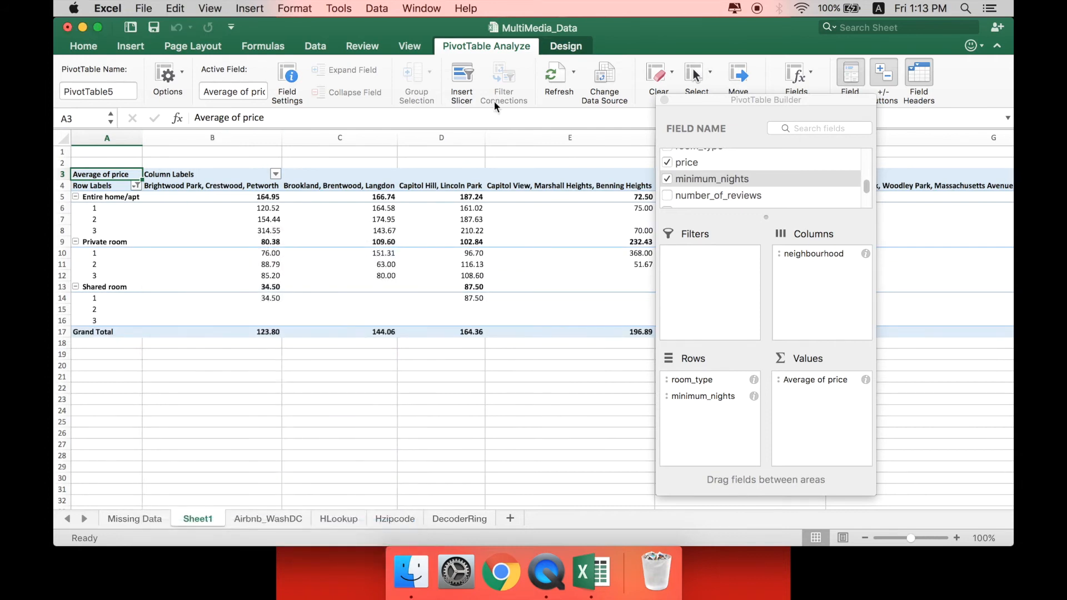
Move the PivotTable Builder aside to uncover the table and insert a Clustered Column chart of the PivotTable data
{"action": "left_click_drag", "start_coordinate": [736, 95], "coordinate": [865, 105]}
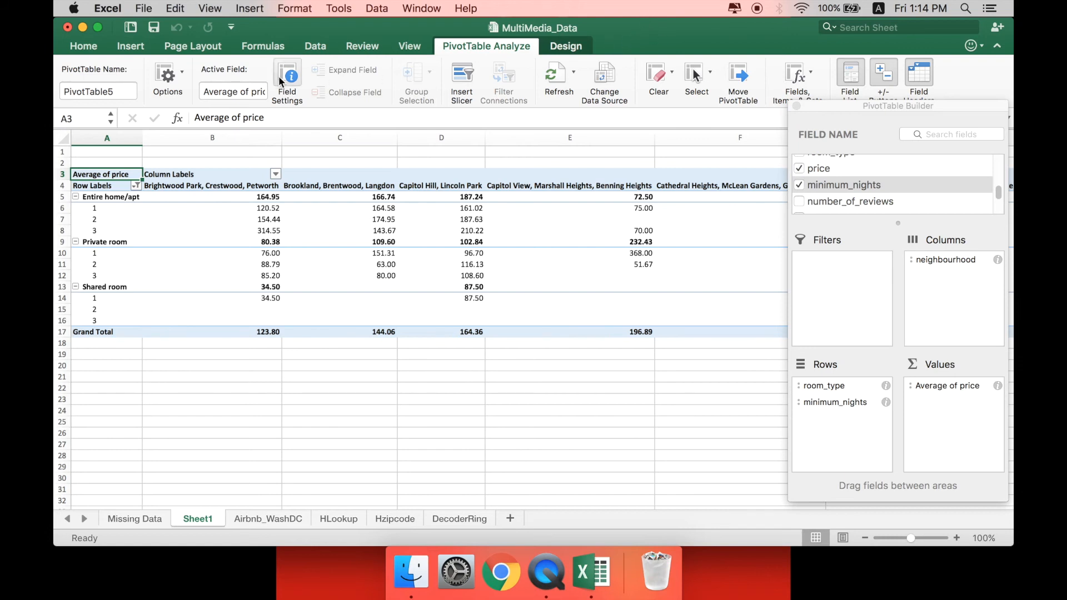
{"action": "left_click", "coordinate": [131, 46]}
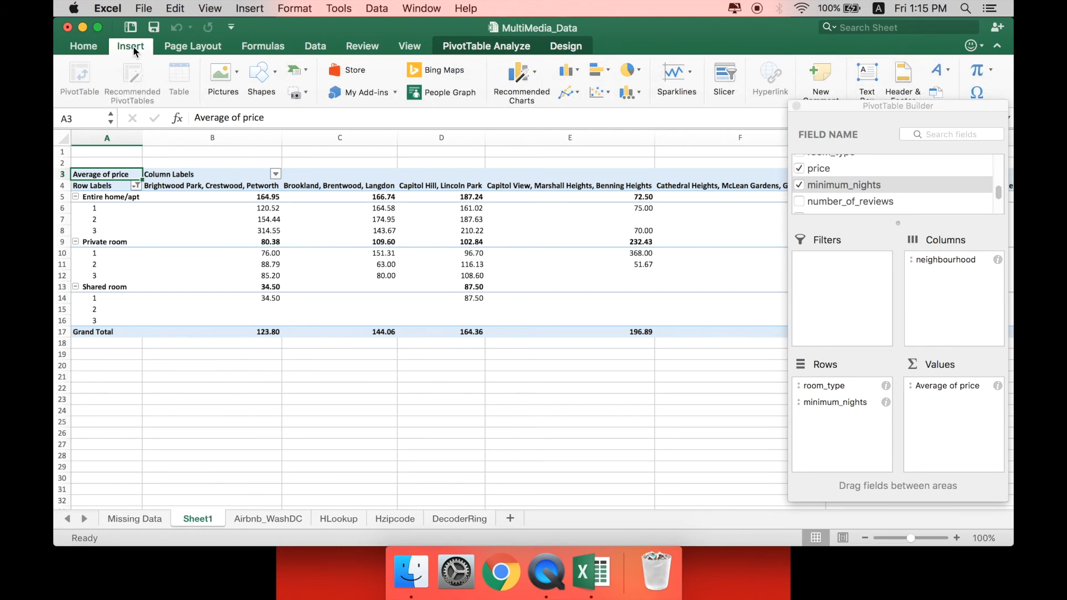
{"action": "left_click", "coordinate": [579, 72]}
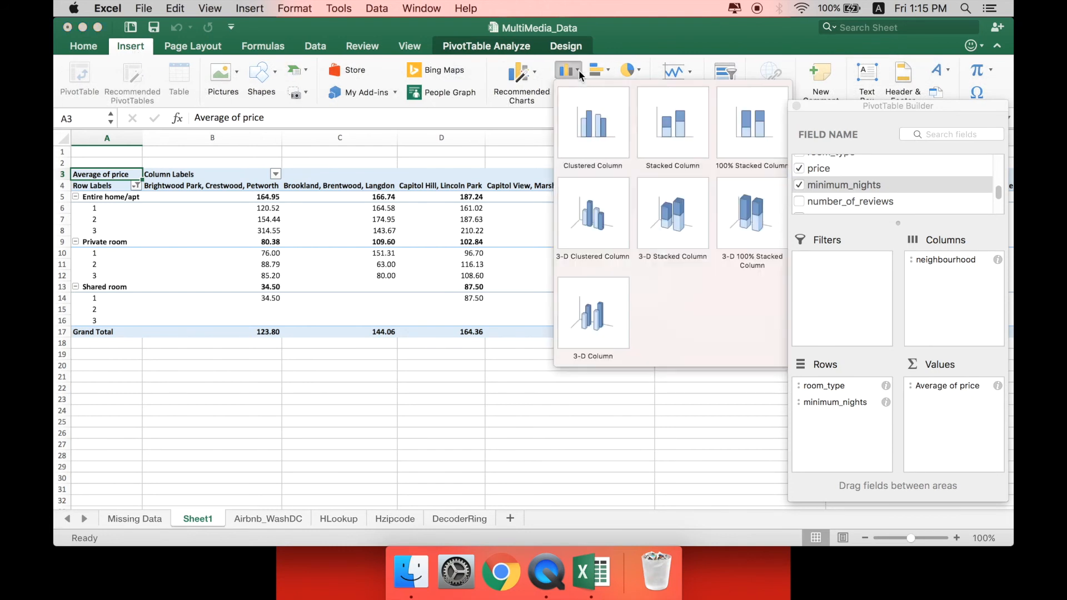
{"action": "left_click", "coordinate": [609, 133]}
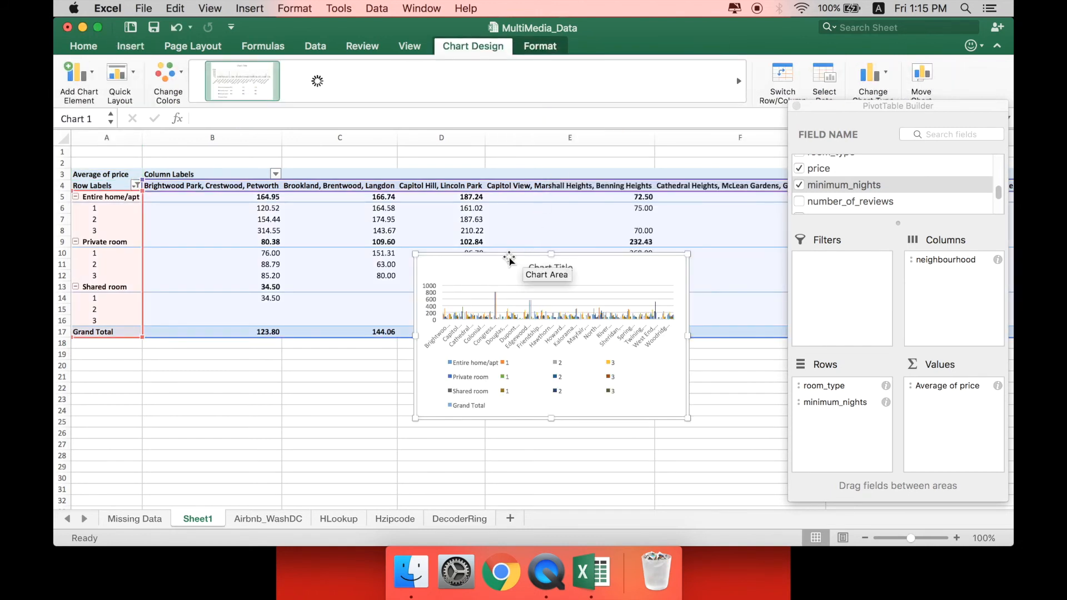
Reposition the column chart so it starts in column B near row 8, and enlarge its height and width
{"action": "left_click_drag", "start_coordinate": [515, 258], "coordinate": [357, 227]}
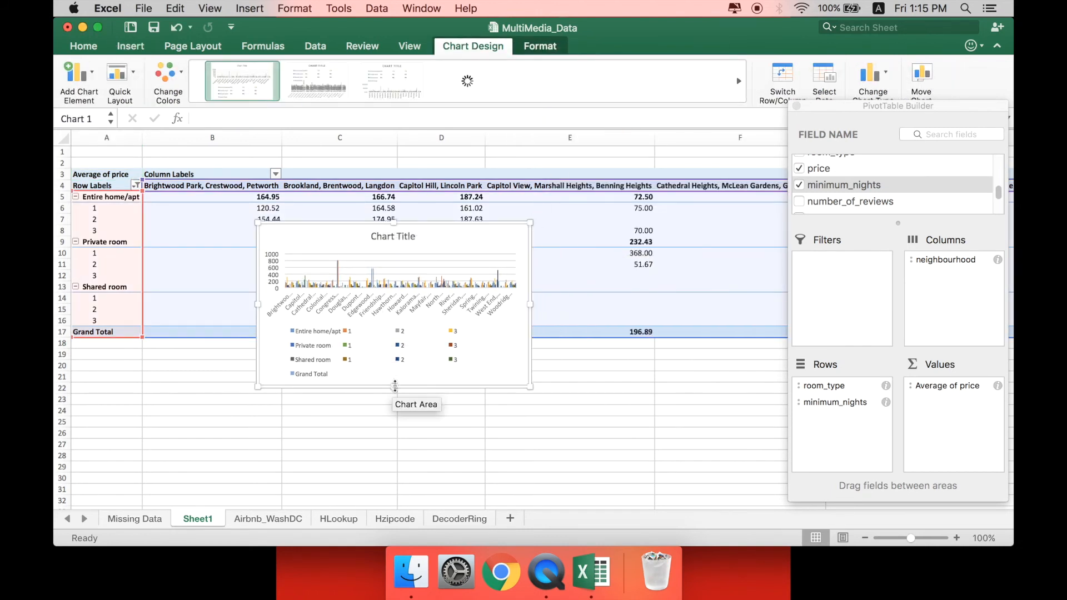
{"action": "left_click_drag", "start_coordinate": [393, 387], "coordinate": [394, 438]}
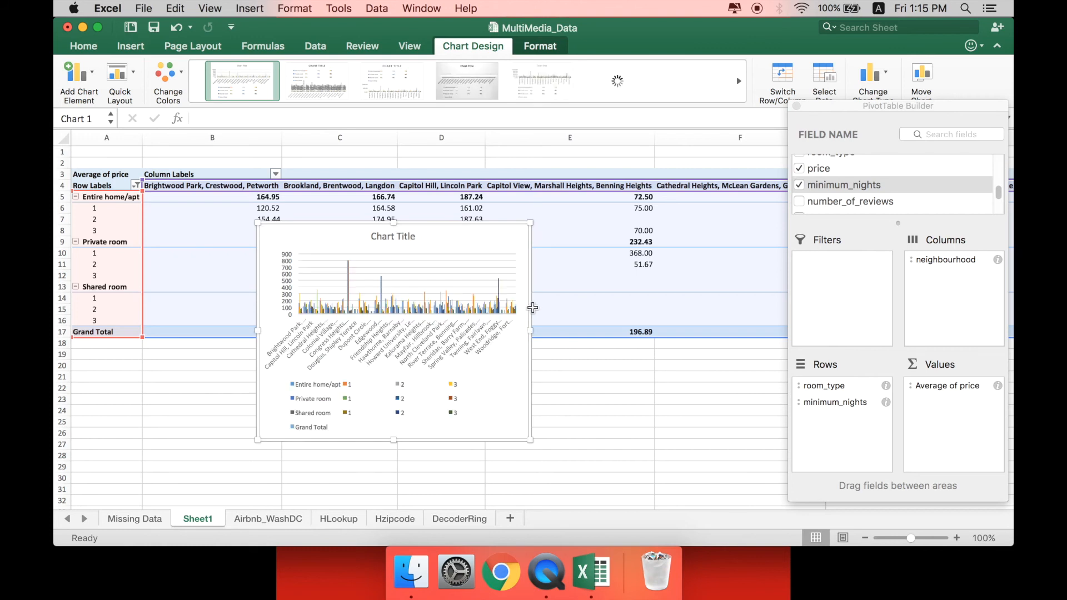
{"action": "left_click_drag", "start_coordinate": [531, 331], "coordinate": [592, 332]}
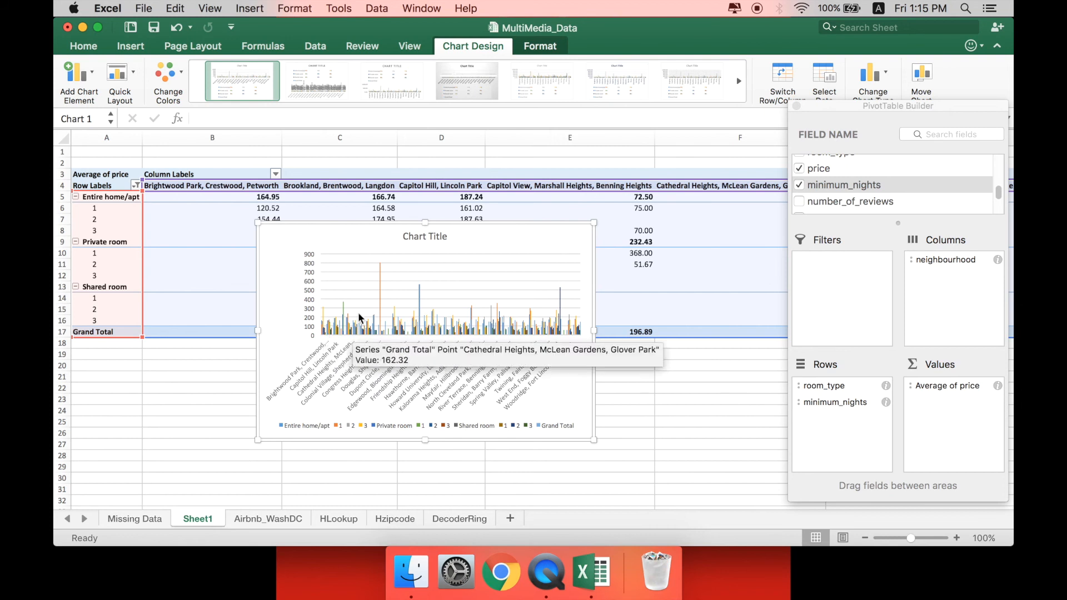
Replace the chart's placeholder title with "airbnb washDC"
{"action": "left_click_drag", "start_coordinate": [444, 237], "coordinate": [377, 239]}
{"action": "key", "text": "BackSpace"}
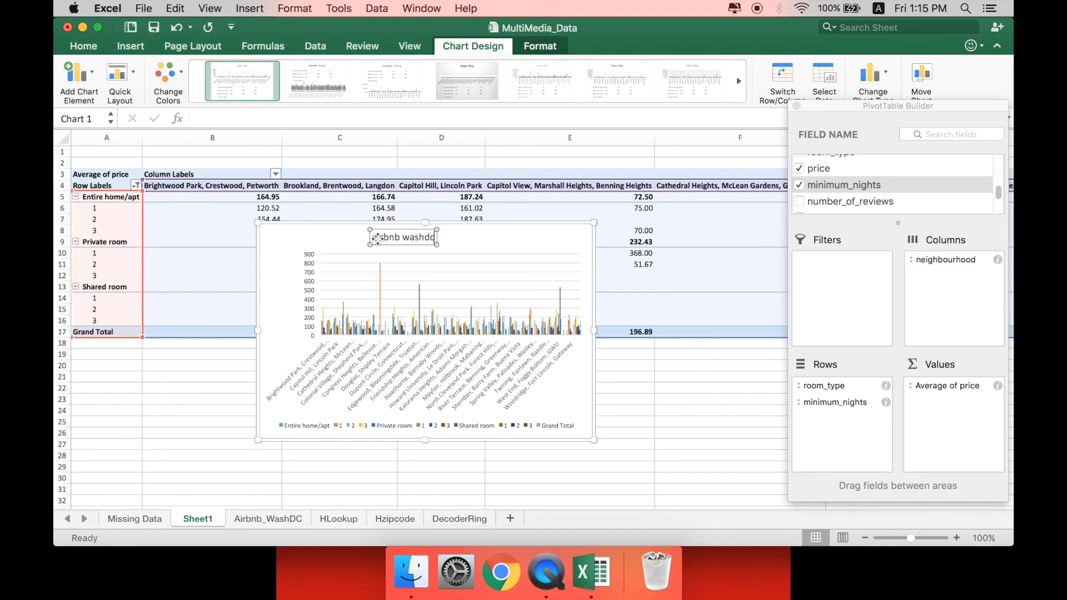
{"action": "key", "text": "BackSpace"}
{"action": "key", "text": "BackSpace"}
{"action": "left_click", "coordinate": [515, 238]}
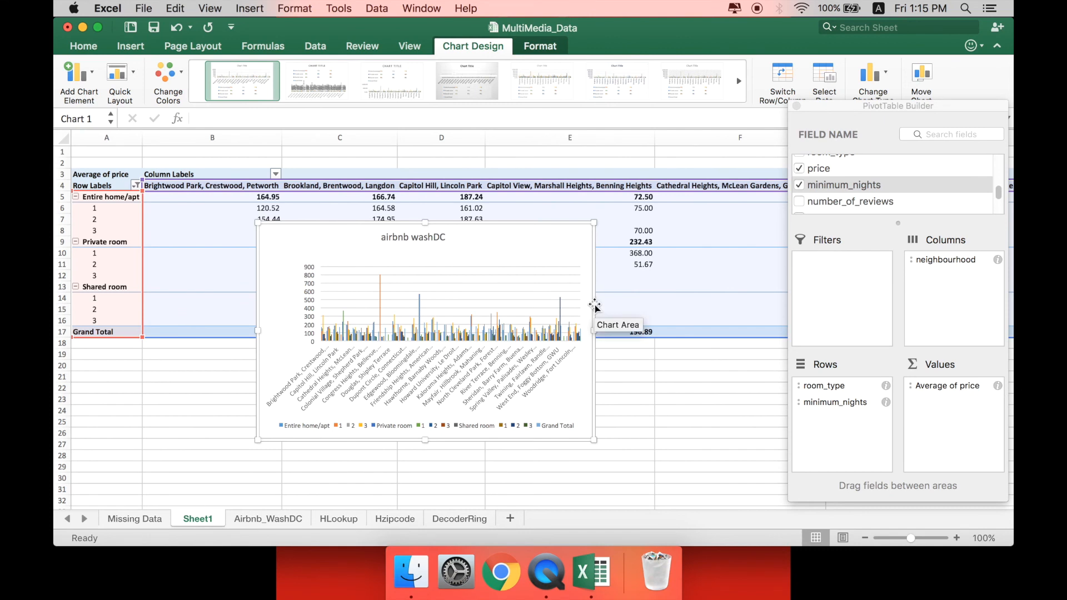
Widen the chart to about the end of column E and stretch its height to span about rows 3 to 30
{"action": "left_click_drag", "start_coordinate": [592, 333], "coordinate": [661, 332]}
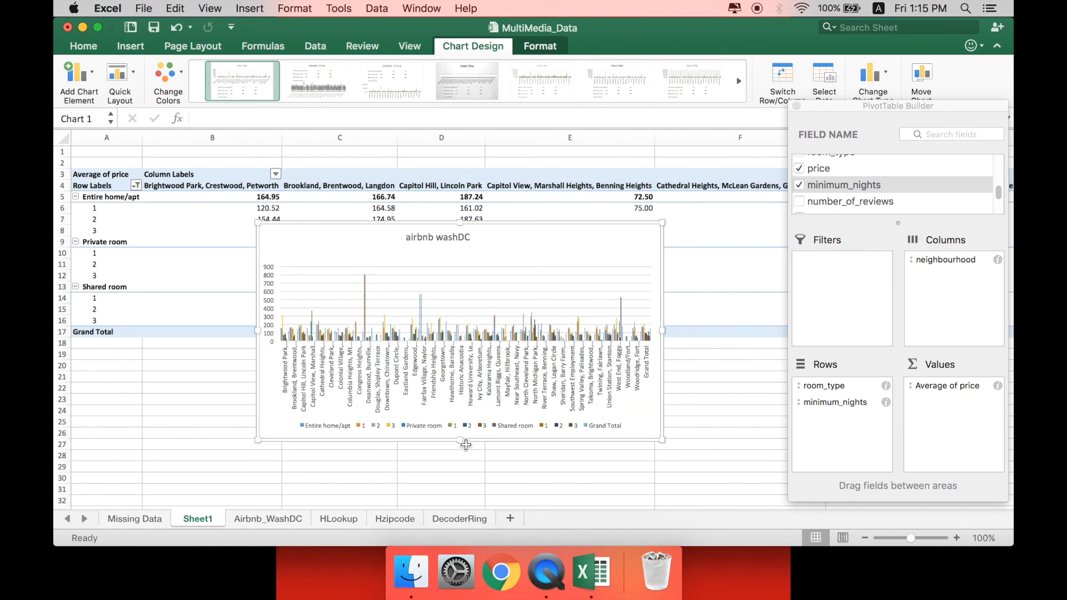
{"action": "left_click_drag", "start_coordinate": [453, 440], "coordinate": [454, 483]}
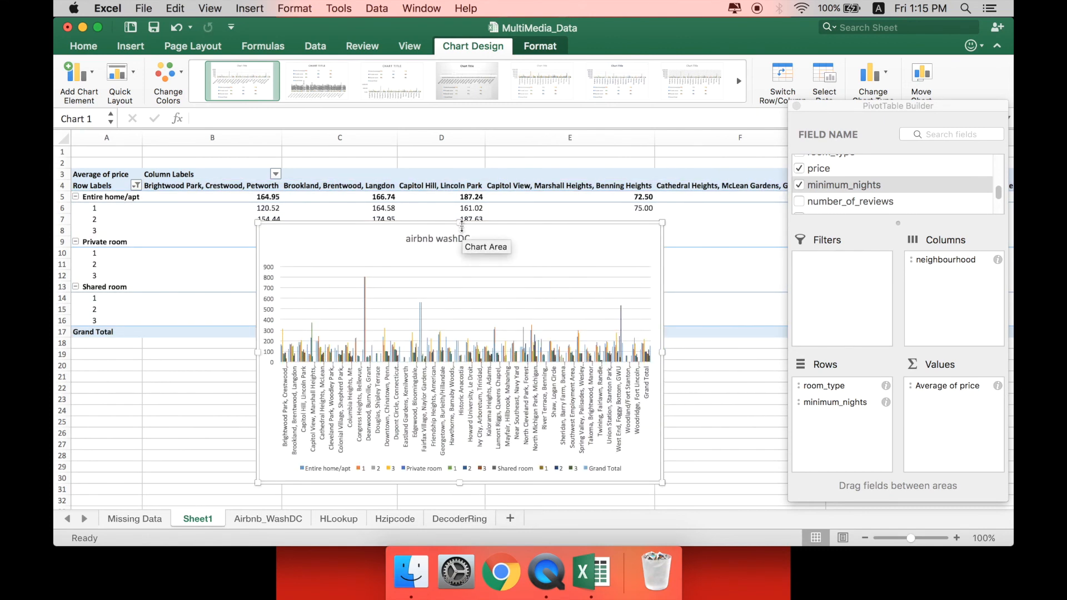
{"action": "left_click_drag", "start_coordinate": [460, 222], "coordinate": [475, 174]}
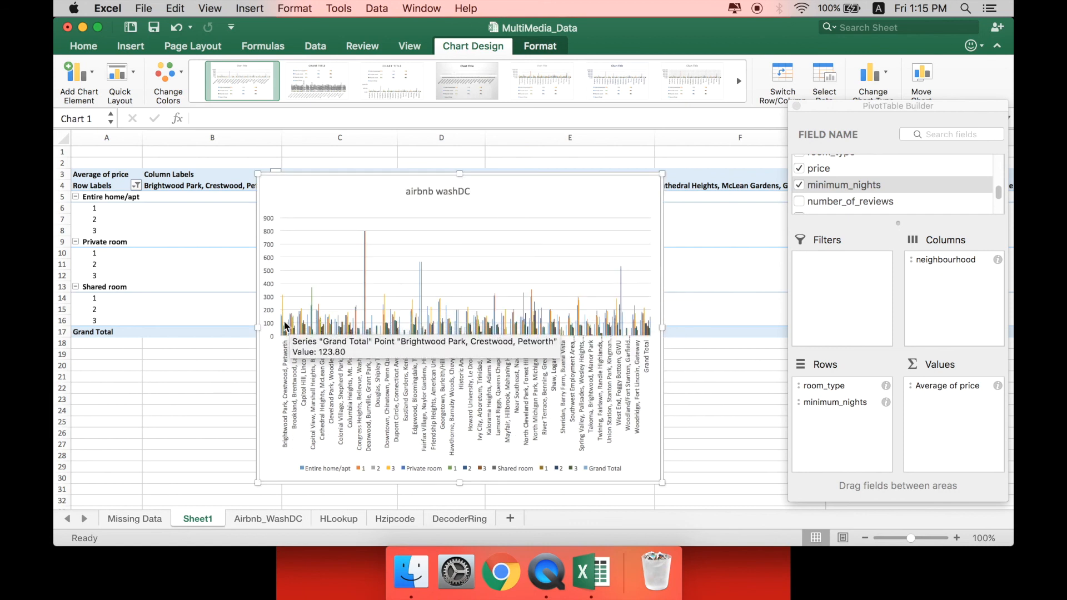